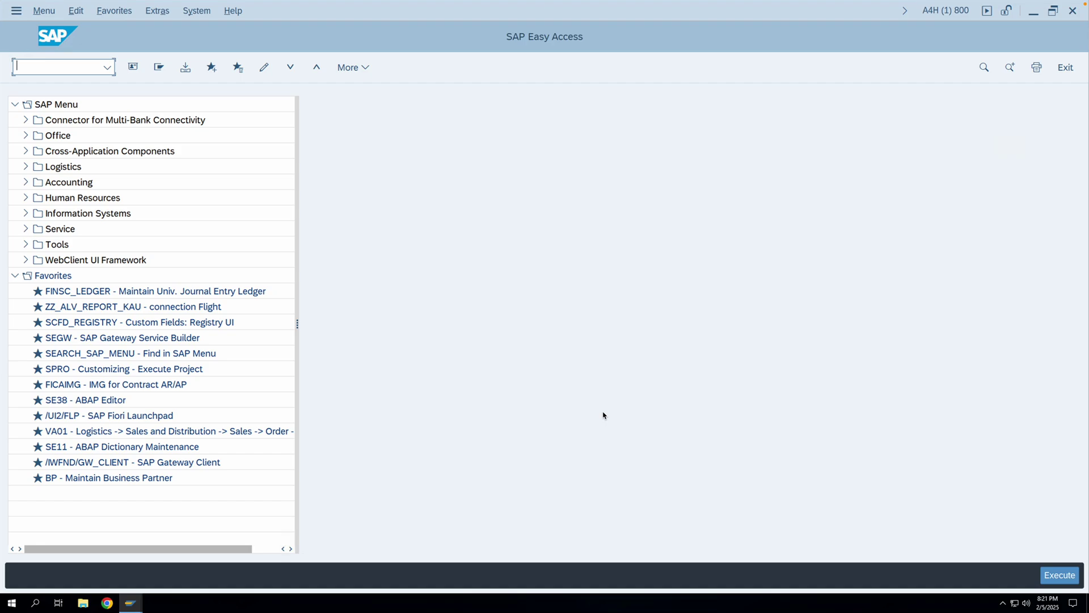
# Step: Open transaction ME21N and assign account assignment category K (Cost center) to the first purchase order item
pyautogui.write('me21n')
pyautogui.press('Return')
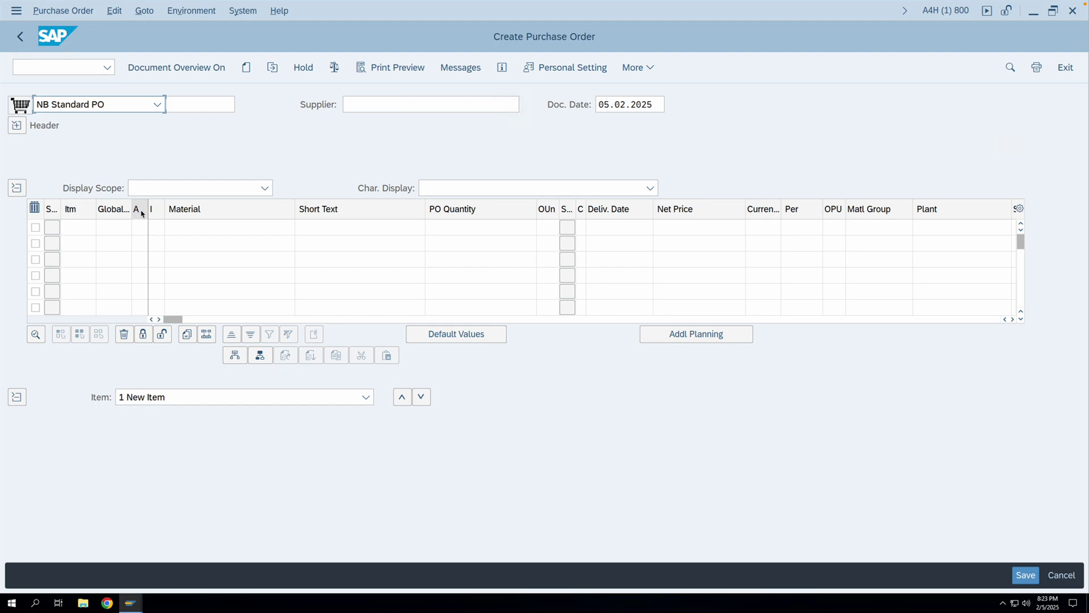
pyautogui.click(139, 227)
pyautogui.click(153, 228)
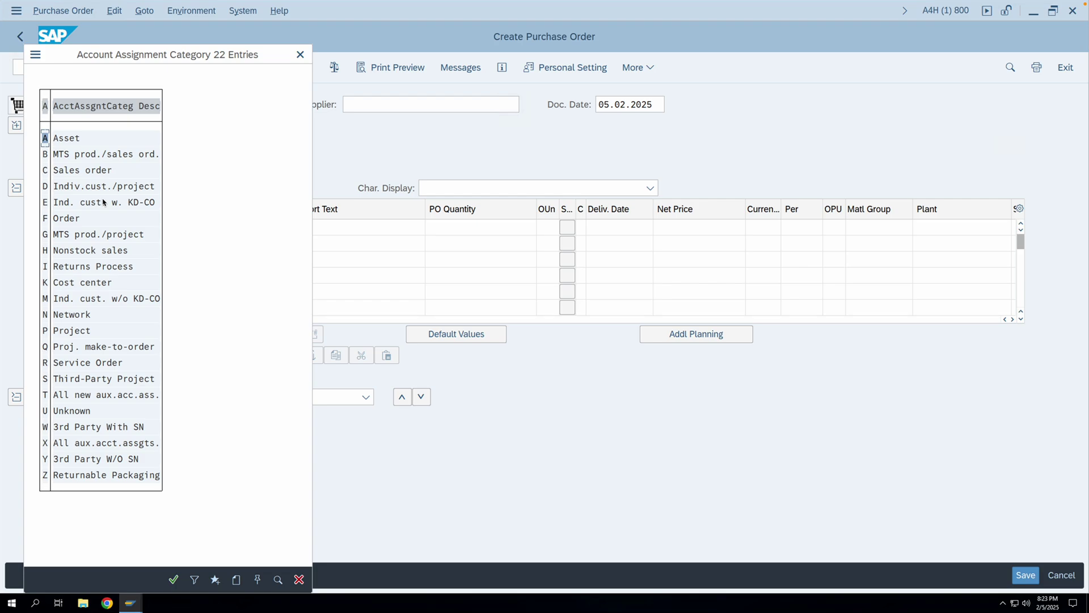
pyautogui.doubleClick(46, 286)
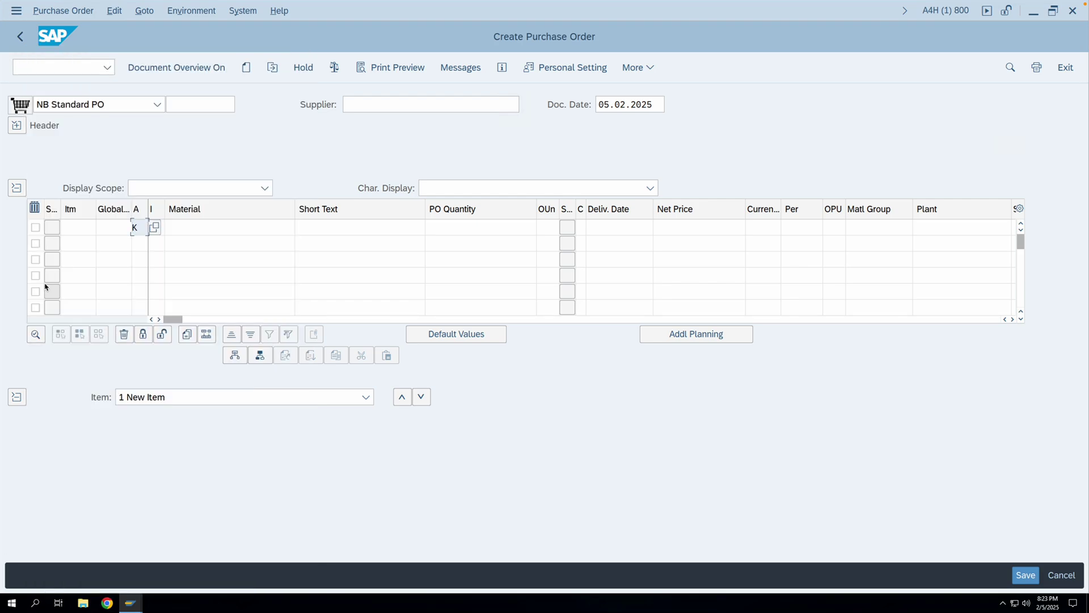
pyautogui.press('Return')
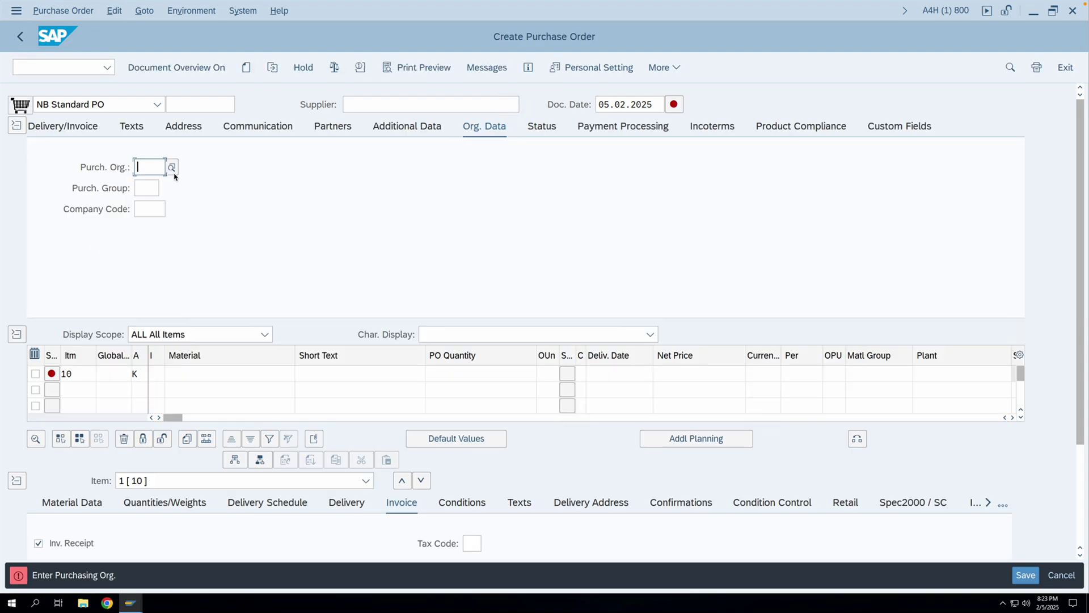
# Step: Enter purchasing organization 1100, purchasing group 001, company code 1100 and supplier Silicon Suppliers, with item text Test, quantity 1 and unit EA
pyautogui.click(150, 168)
pyautogui.click(164, 186)
pyautogui.click(146, 187)
pyautogui.click(149, 207)
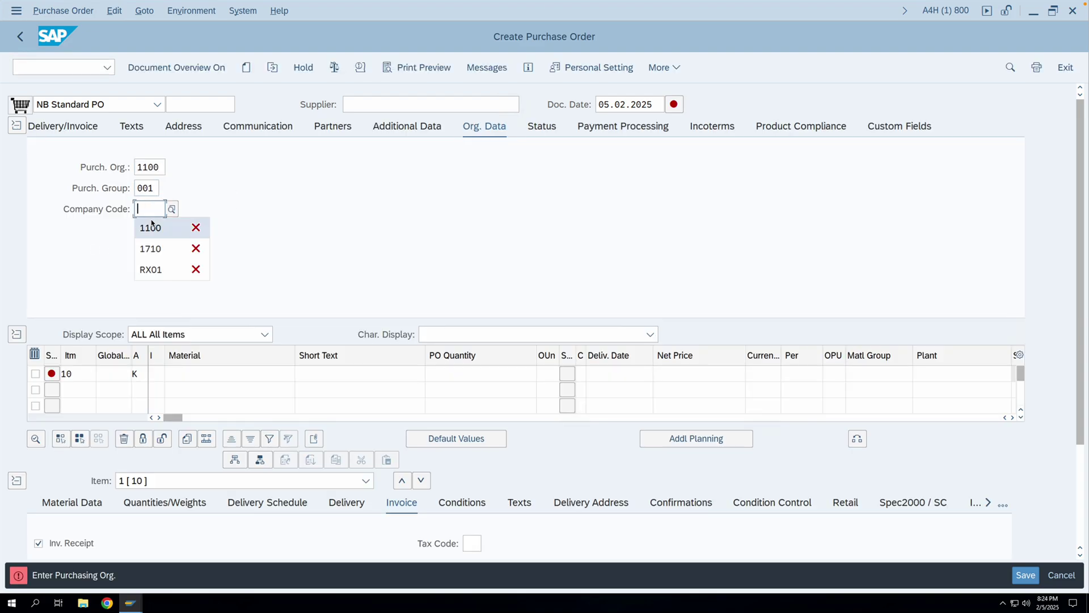
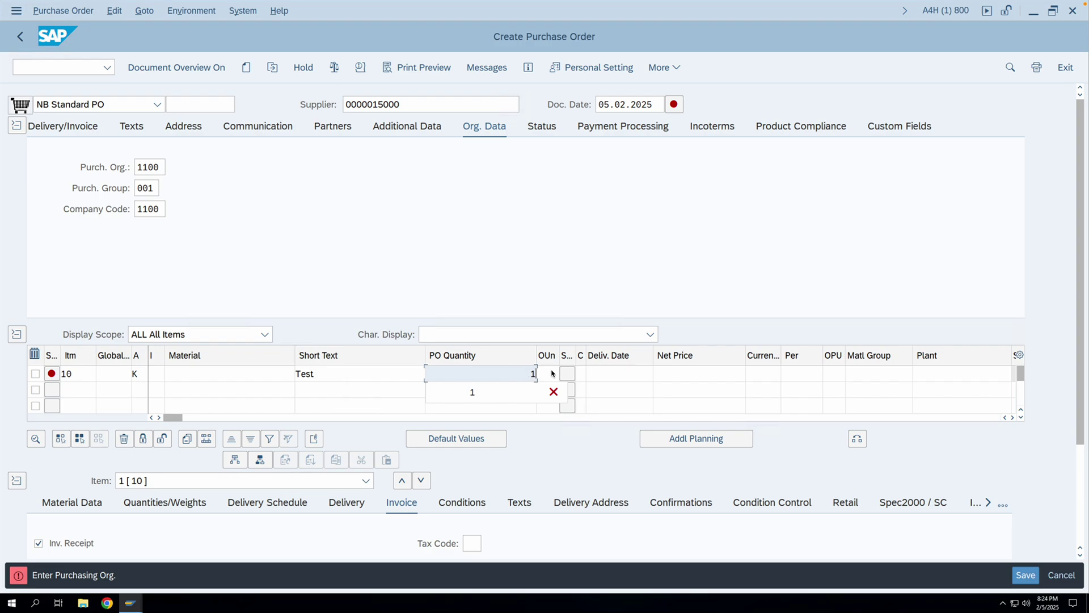
pyautogui.click(547, 393)
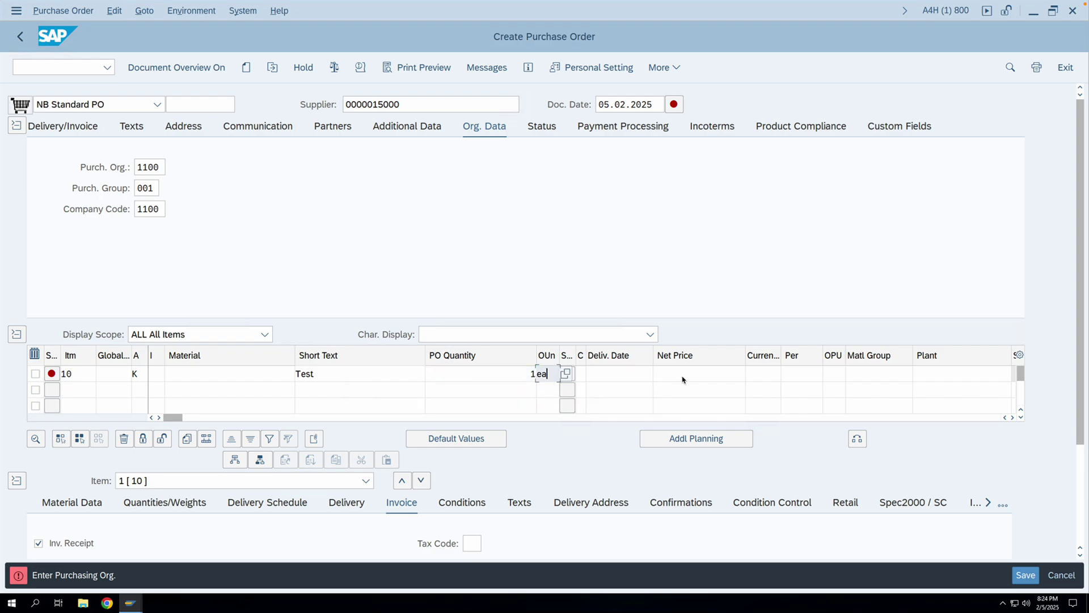
pyautogui.click(685, 379)
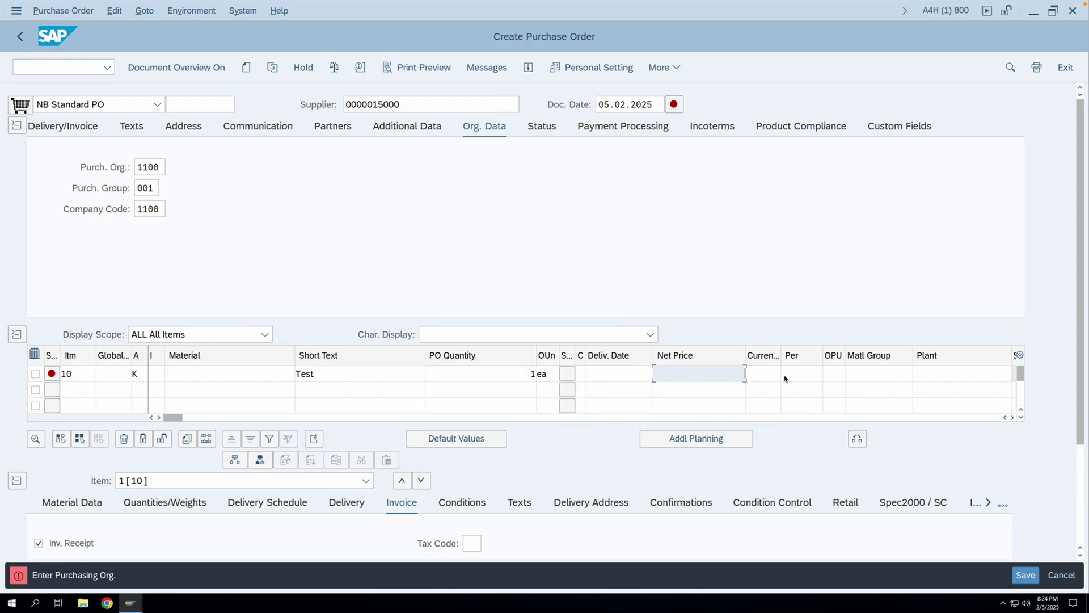
pyautogui.press('Return')
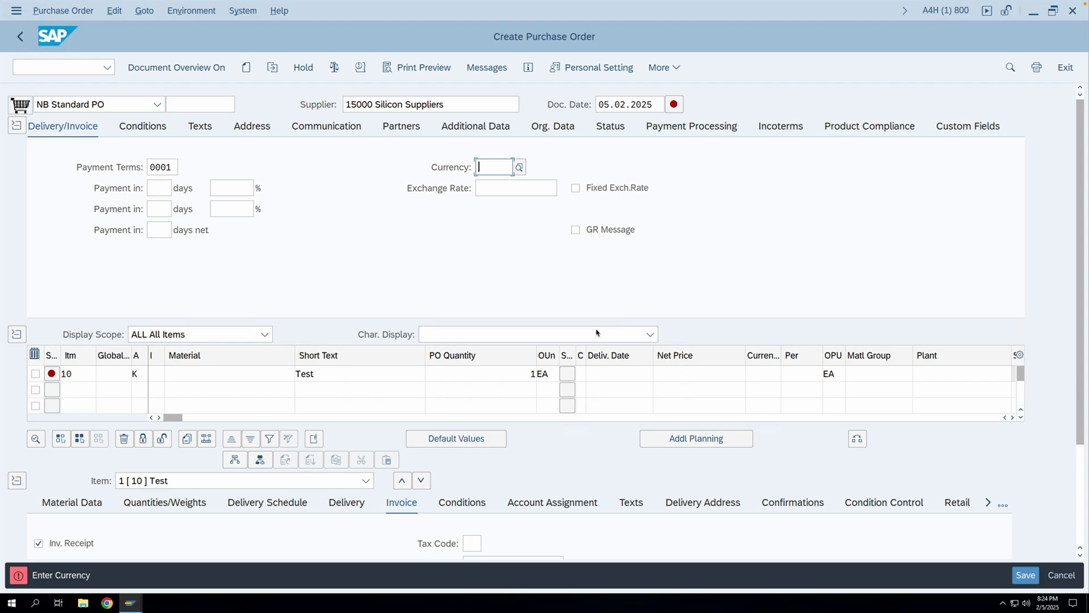
# Step: Set the purchase order currency to USD and the item's plant to 1100
pyautogui.write('u')
pyautogui.click(498, 186)
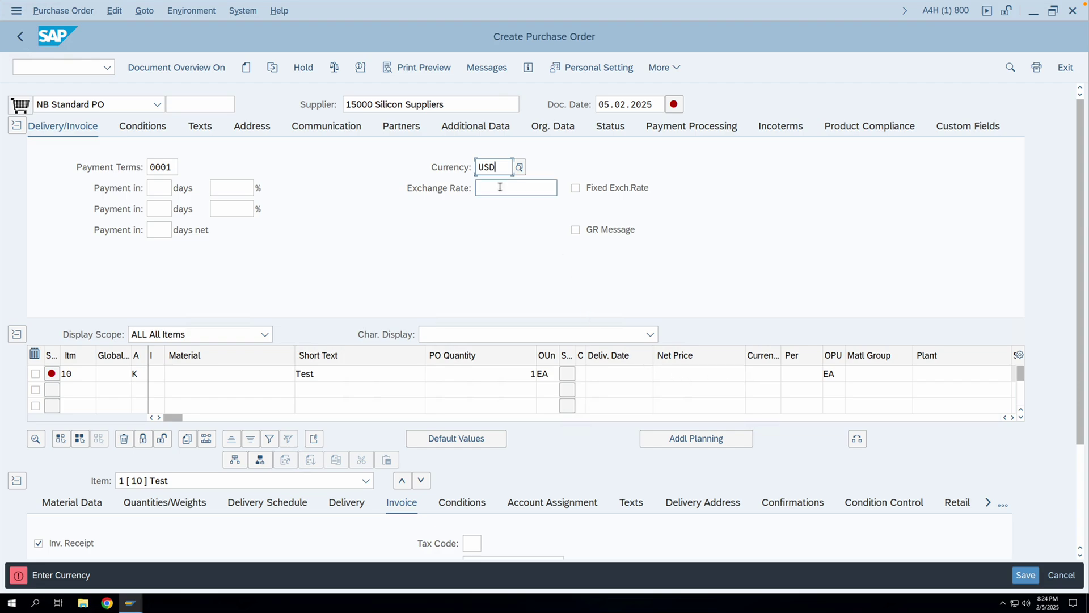
pyautogui.press('Return')
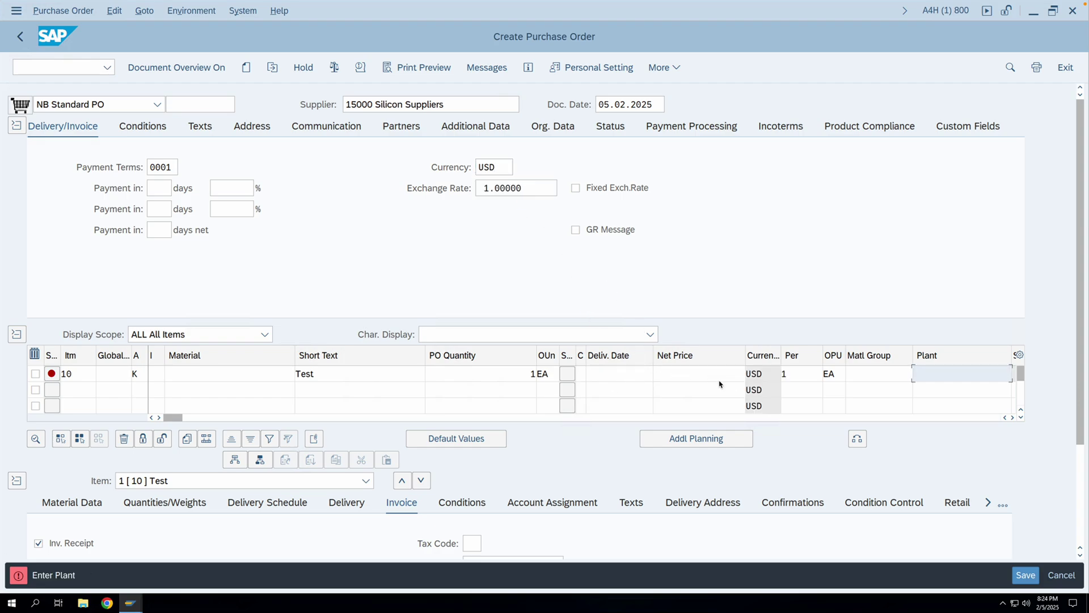
pyautogui.write('1100')
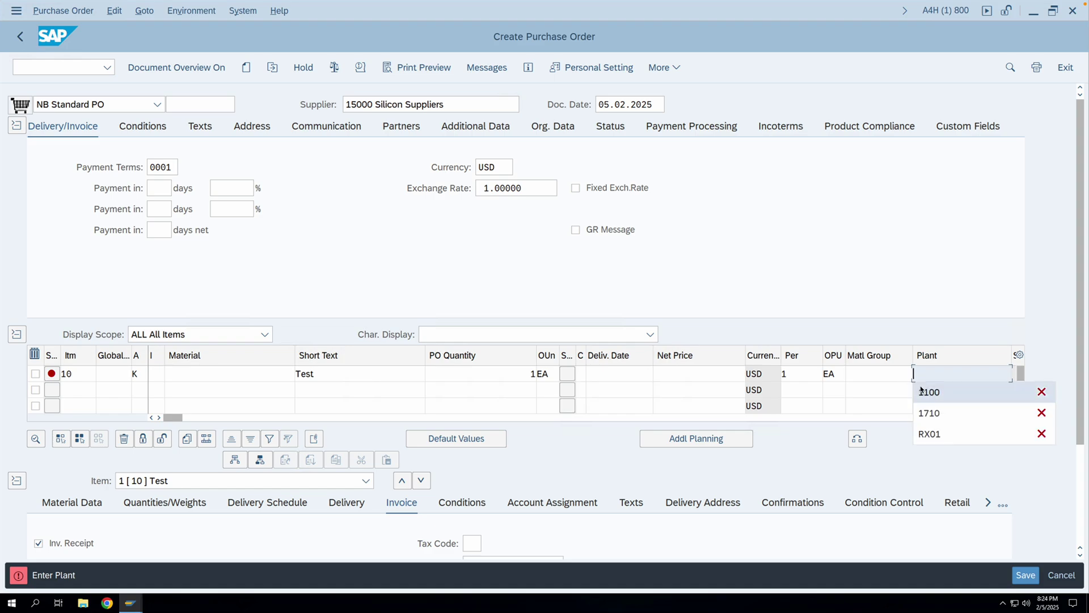
pyautogui.press('Return')
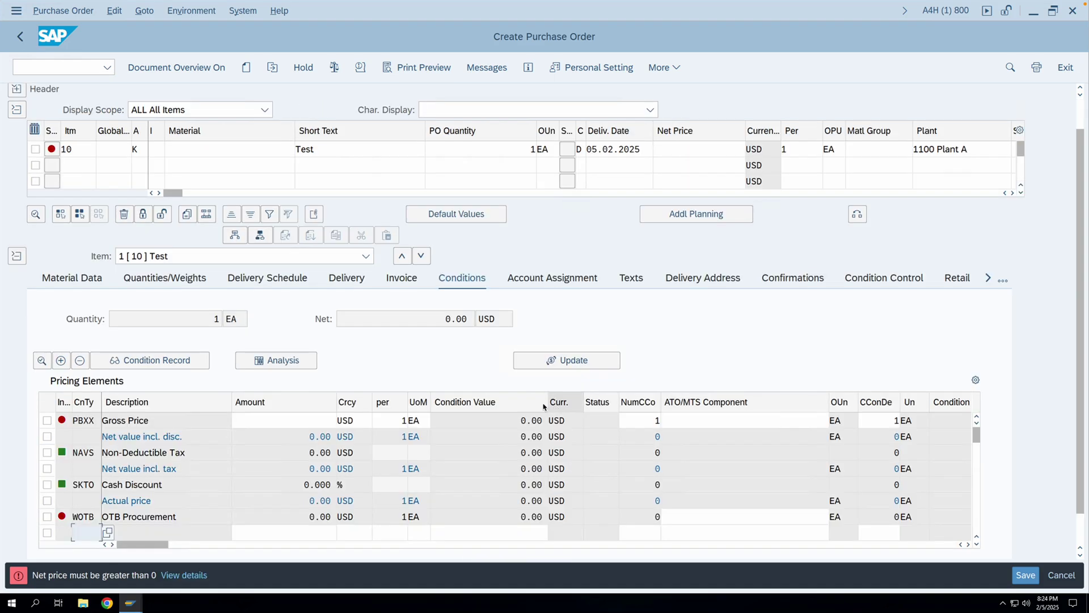
# Step: Set the item's gross price (PBXX) to 100 USD and its material group to 01
pyautogui.click(287, 421)
pyautogui.write('100')
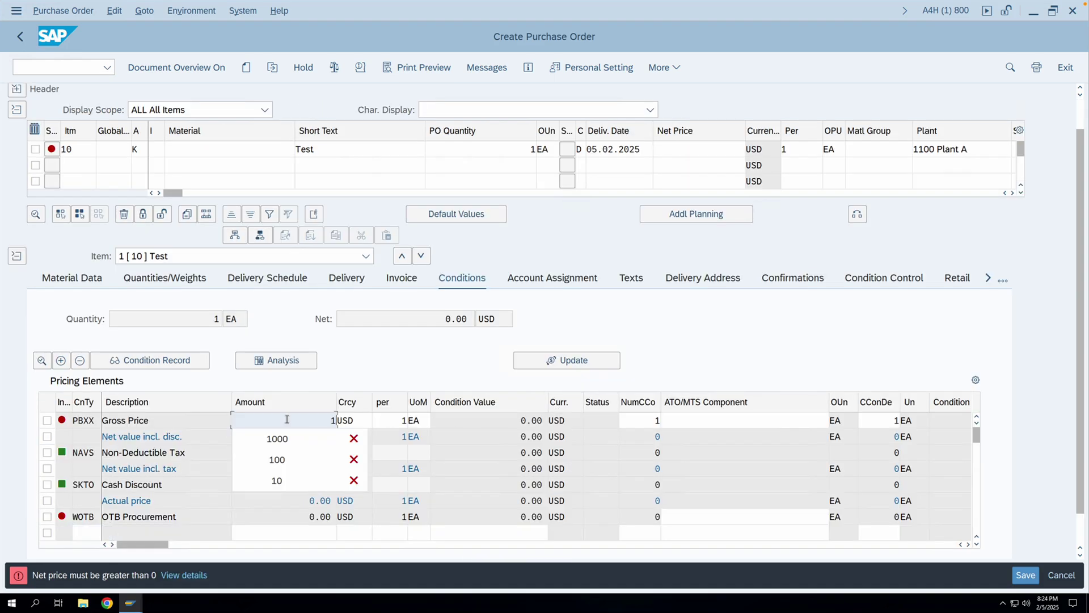
pyautogui.press('Return')
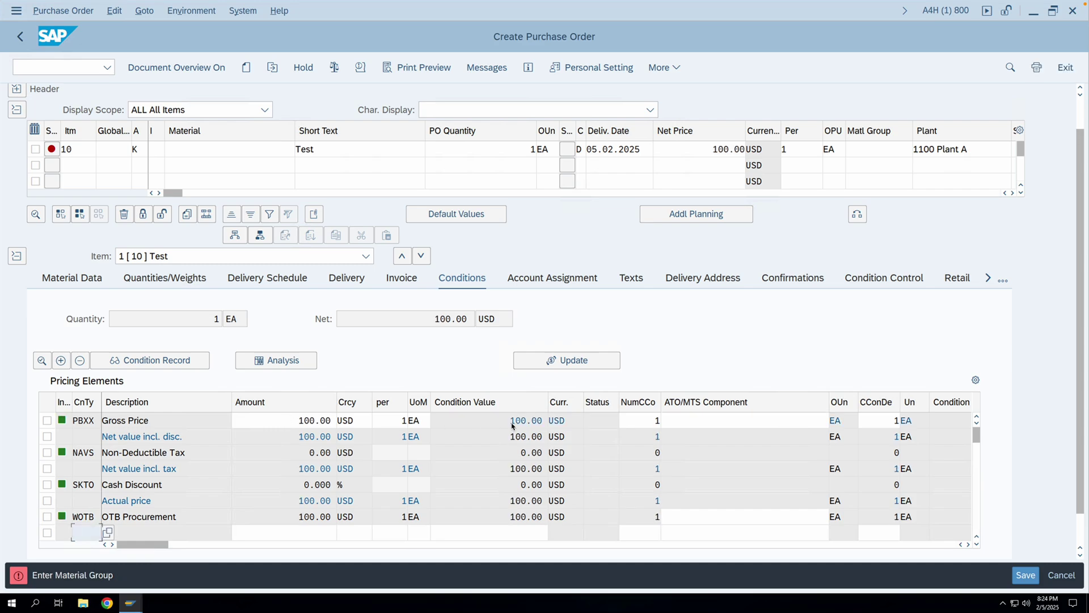
pyautogui.click(865, 147)
pyautogui.click(865, 166)
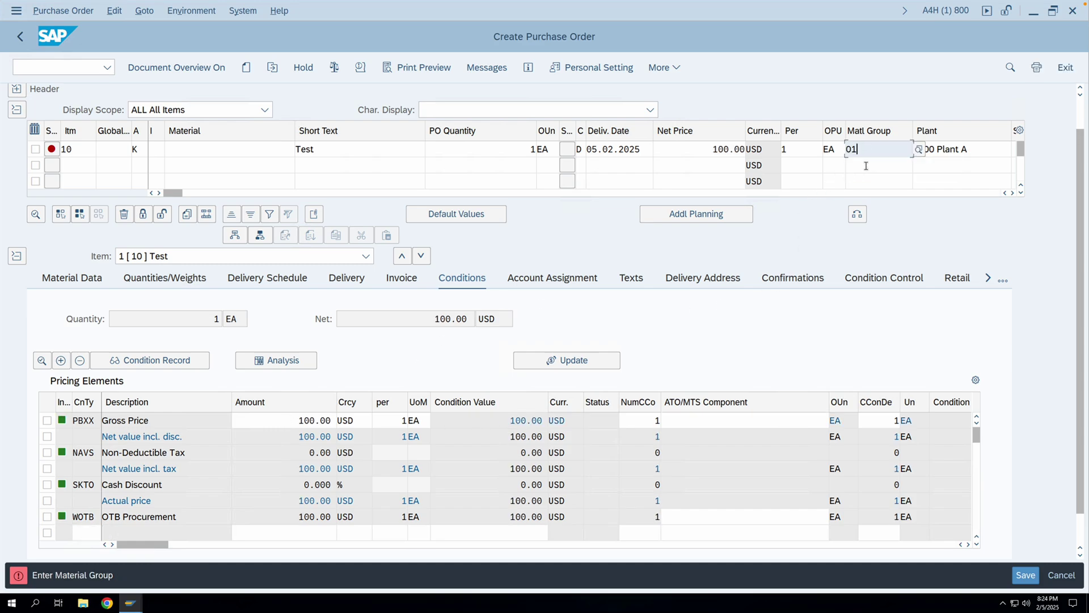
pyautogui.press('Return')
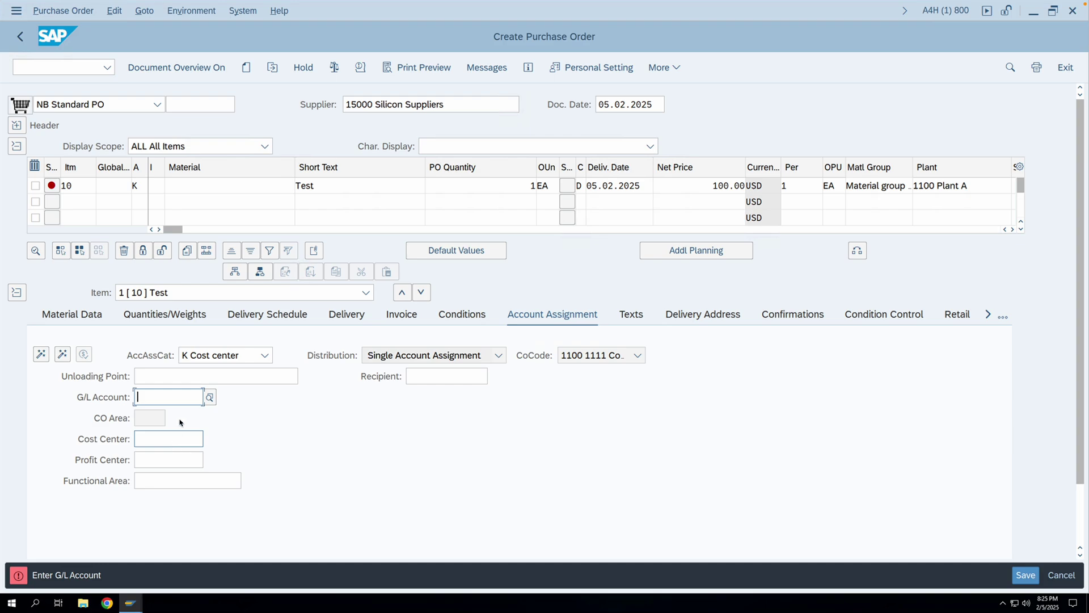
# Step: Change the item's account assignment category to F (Order) and check its Cost Center and Order fields
pyautogui.click(138, 186)
pyautogui.doubleClick(135, 187)
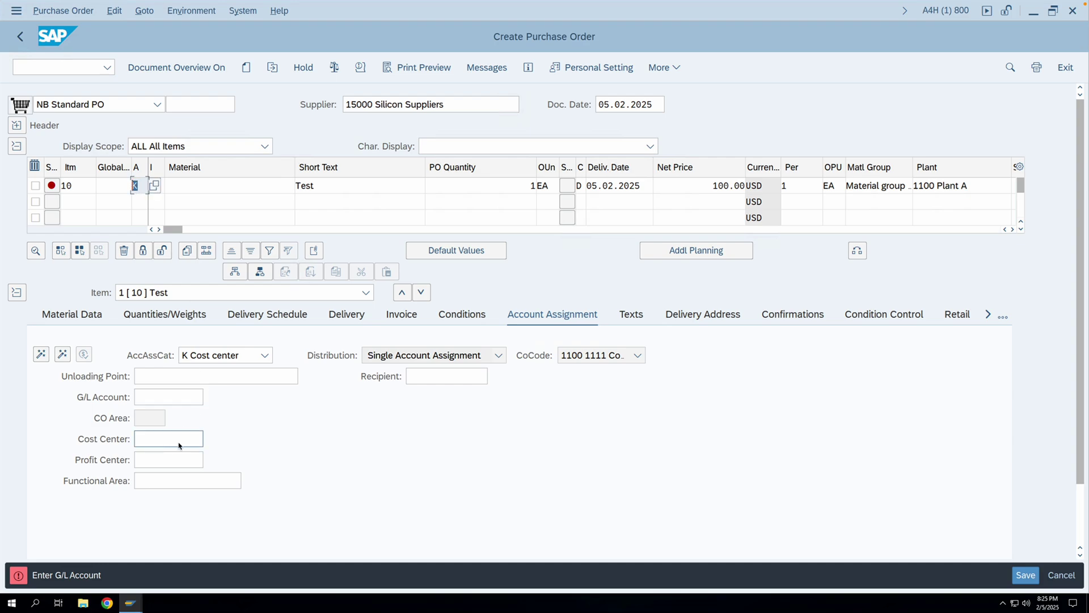
pyautogui.write('F')
pyautogui.press('Return')
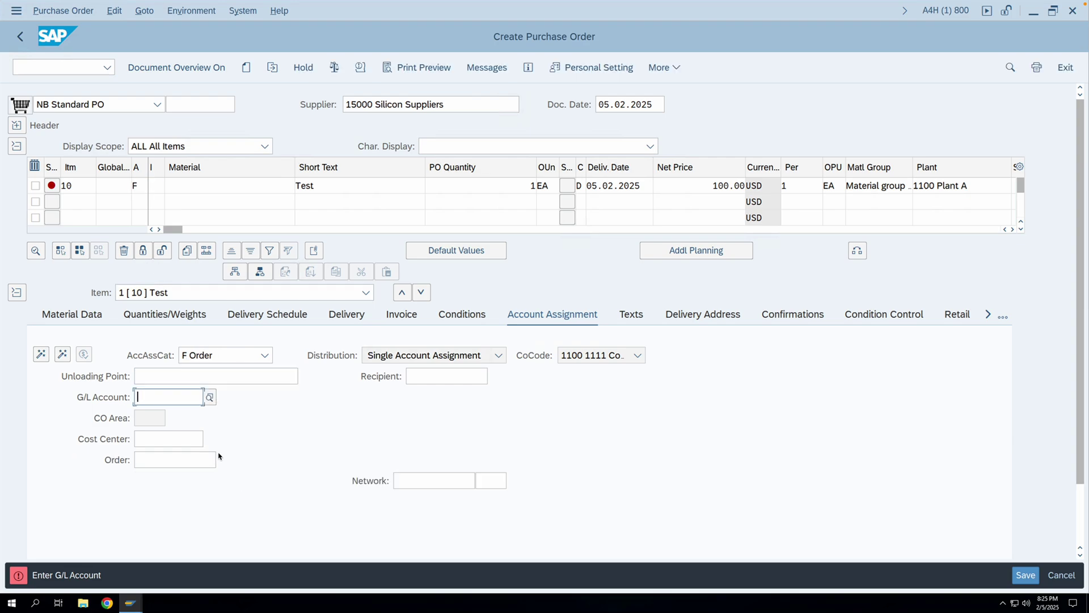
pyautogui.click(180, 443)
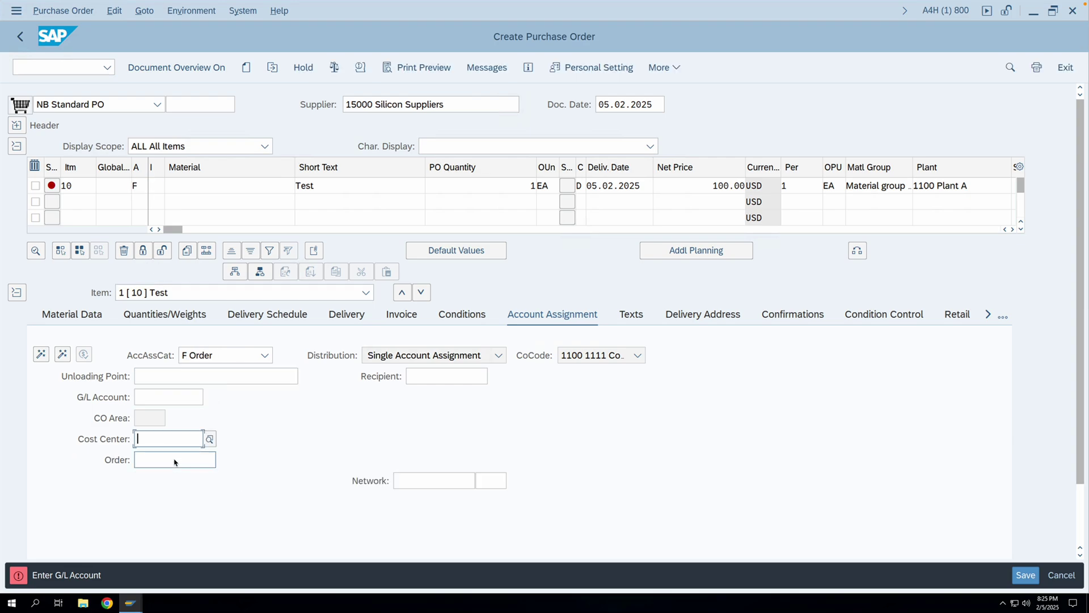
pyautogui.click(173, 461)
# Step: Change the item's account assignment category to Q (Proj. make-to-order), check its WBS Element field and review the available categories
pyautogui.click(133, 188)
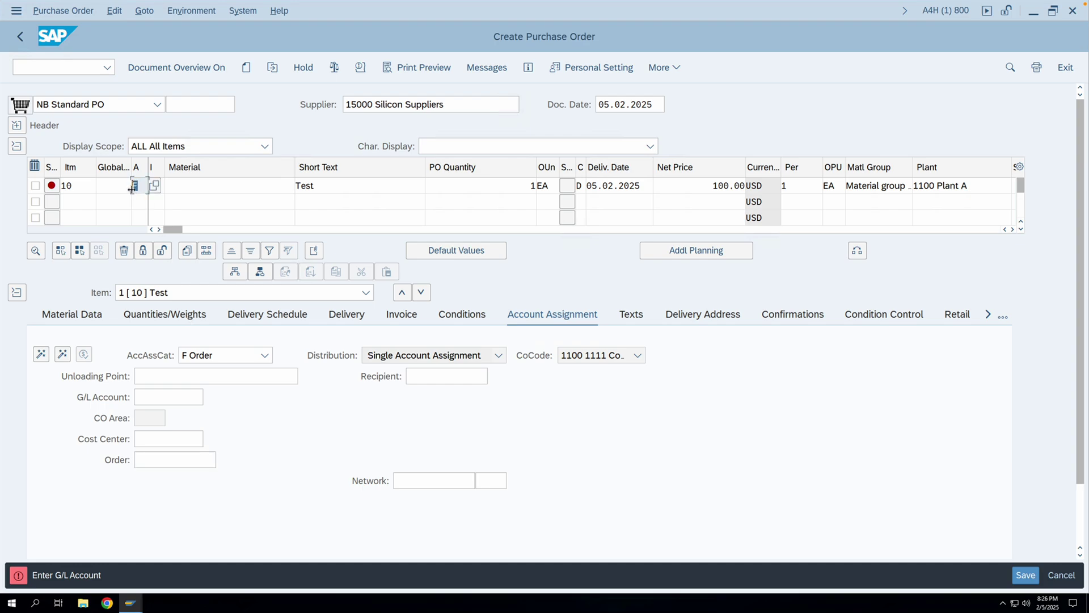
pyautogui.write('Q')
pyautogui.press('Return')
pyautogui.click(196, 443)
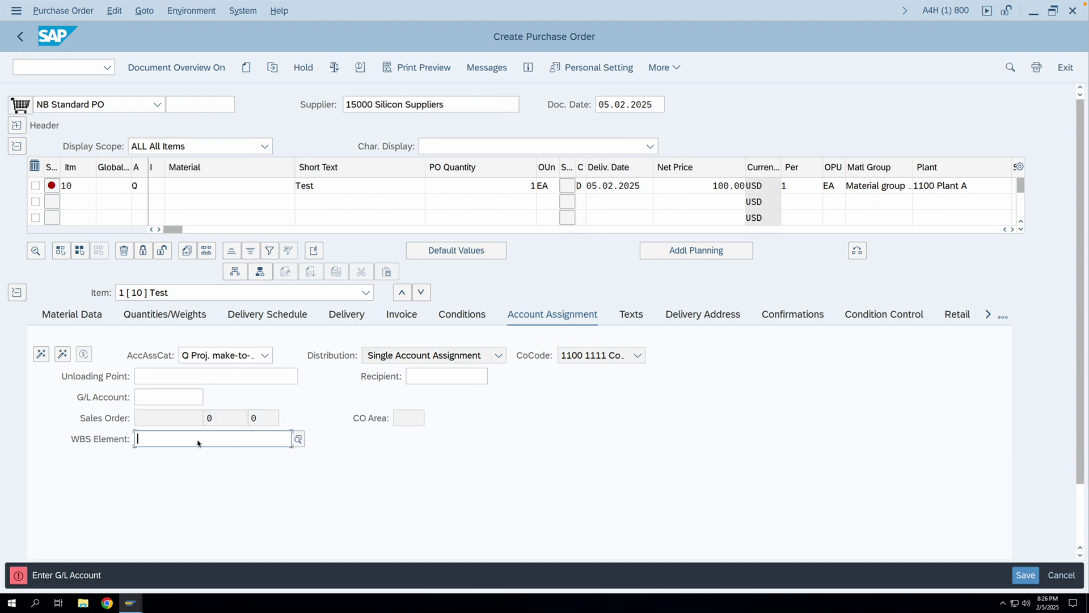
pyautogui.click(223, 358)
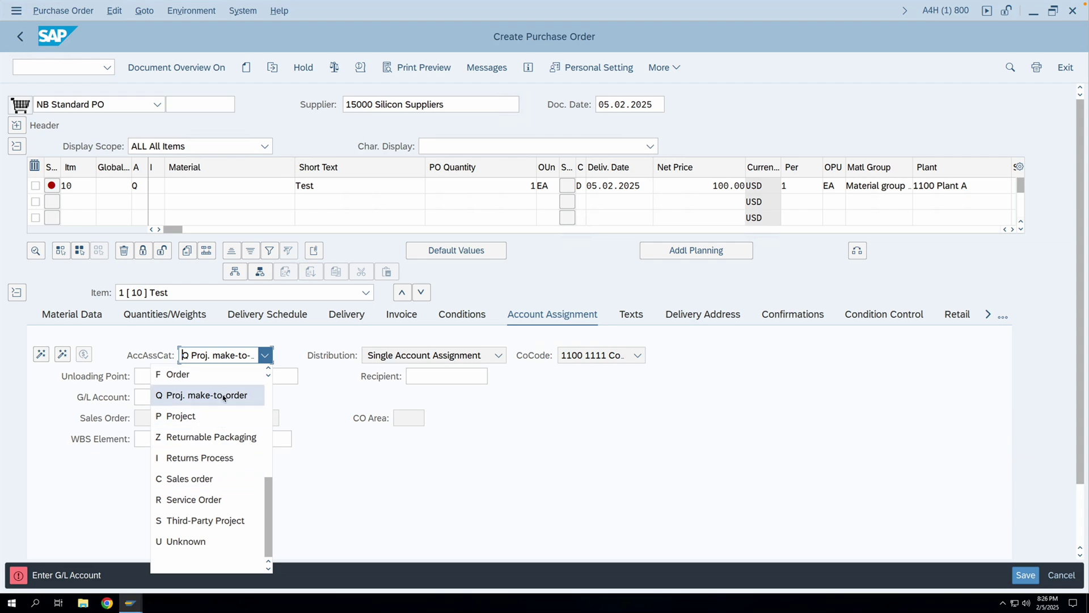
pyautogui.scroll(3, 224, 398)
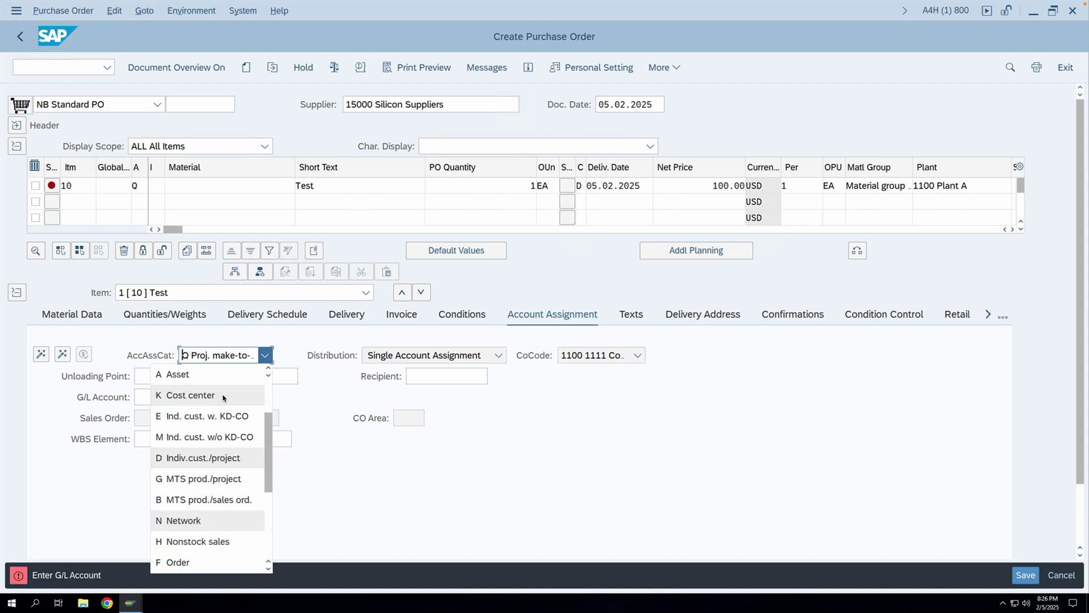
pyautogui.click(348, 457)
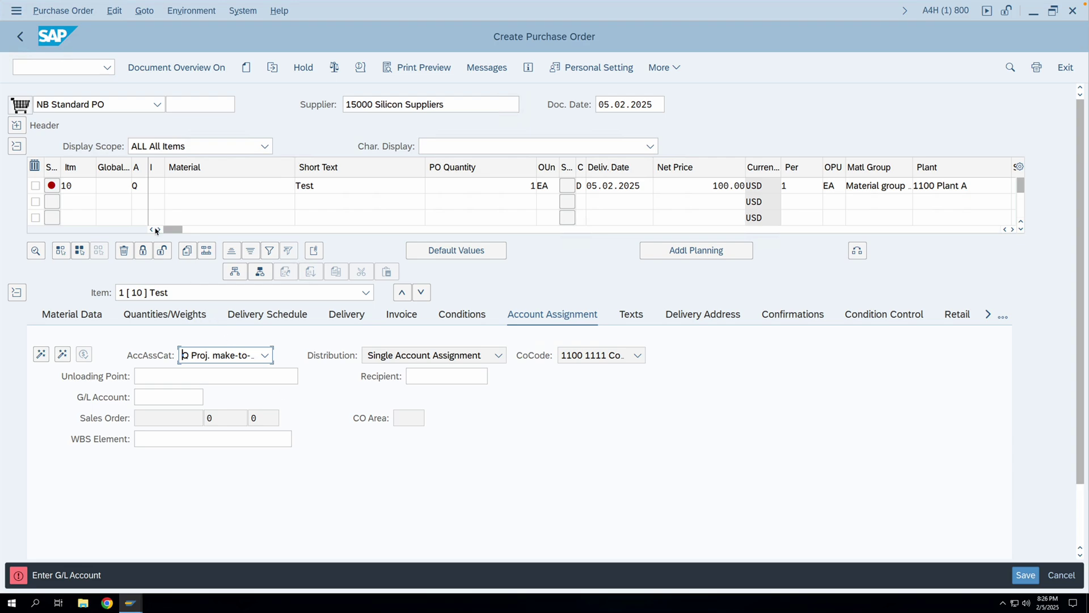
# Step: Set the item's account assignment category back to K (Cost center)
pyautogui.click(134, 186)
pyautogui.doubleClick(135, 187)
pyautogui.write('K')
pyautogui.press('Return')
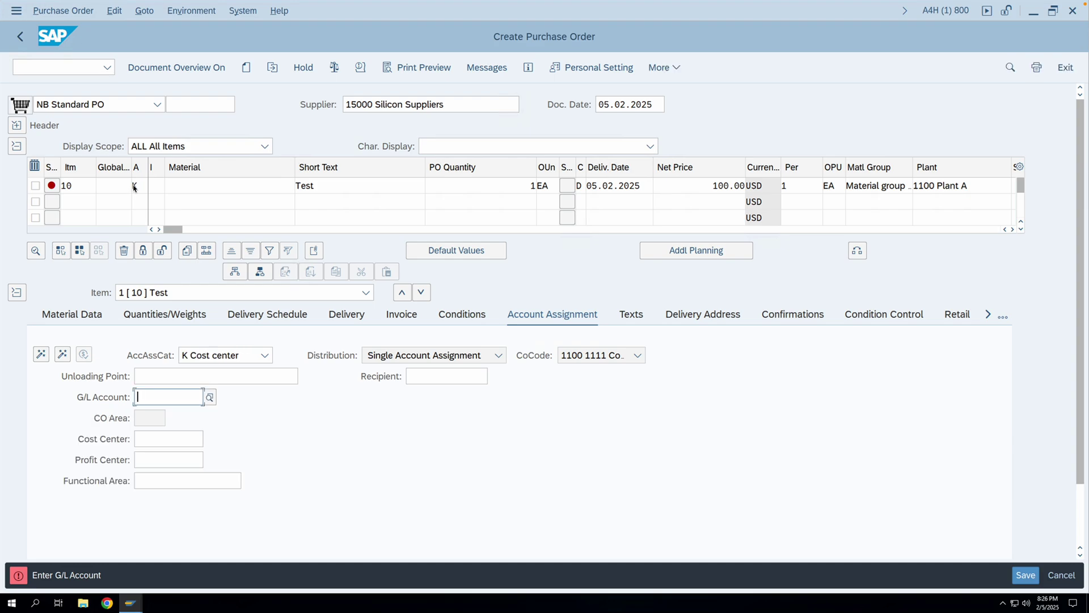
# Step: Open a new GUI window and start transaction OME9 for the account assignment categories
pyautogui.click(18, 20)
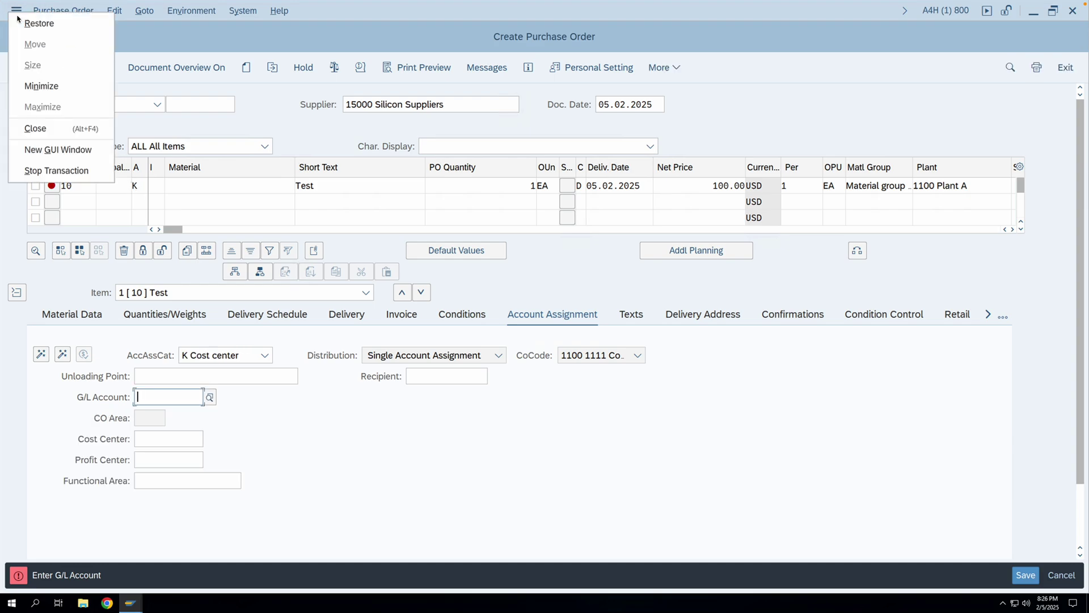
pyautogui.click(51, 149)
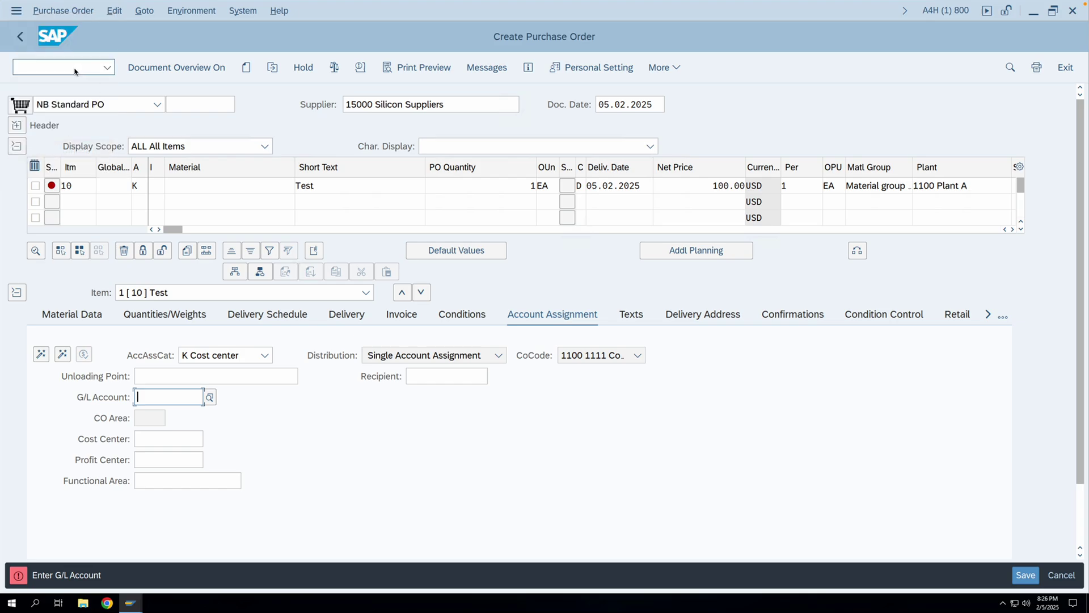
pyautogui.write('ome9')
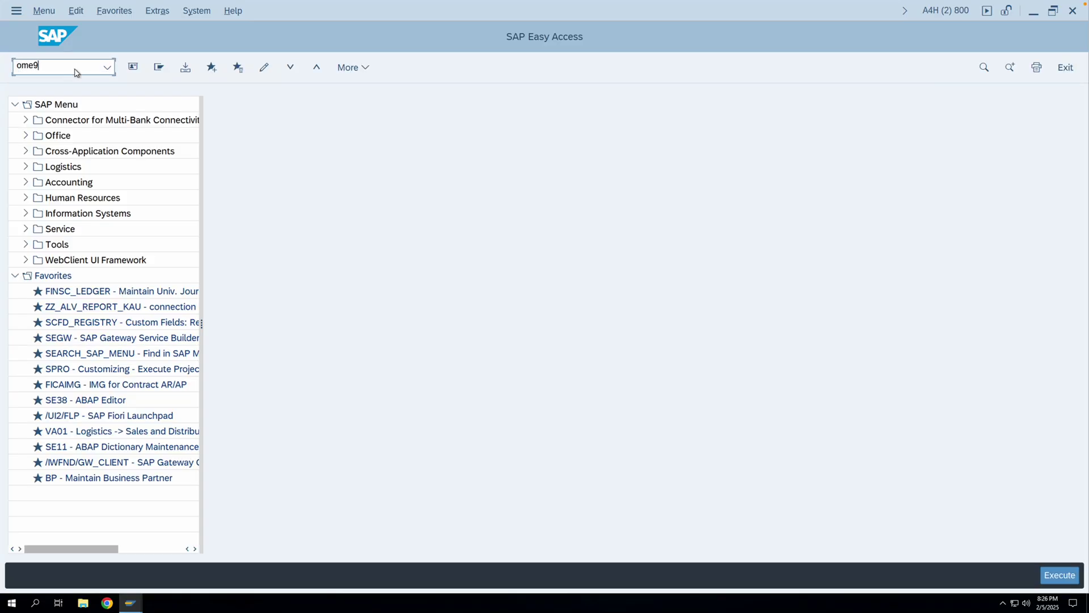
pyautogui.press('Return')
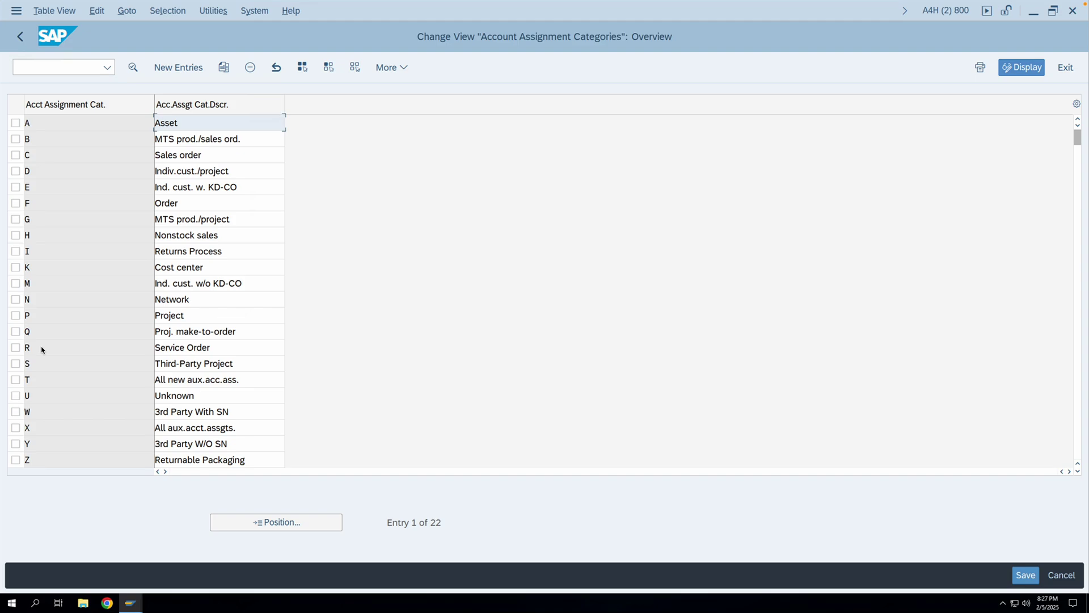
# Step: Open the details of category K (Cost center), review its field settings through page 3, and return to the purchase order window
pyautogui.doubleClick(75, 271)
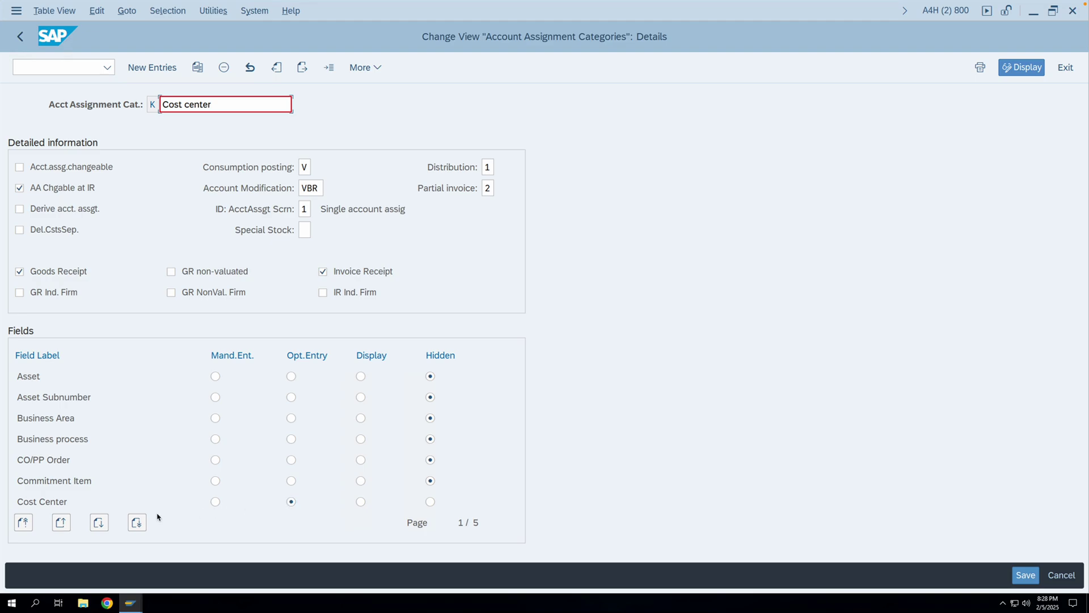
pyautogui.click(105, 525)
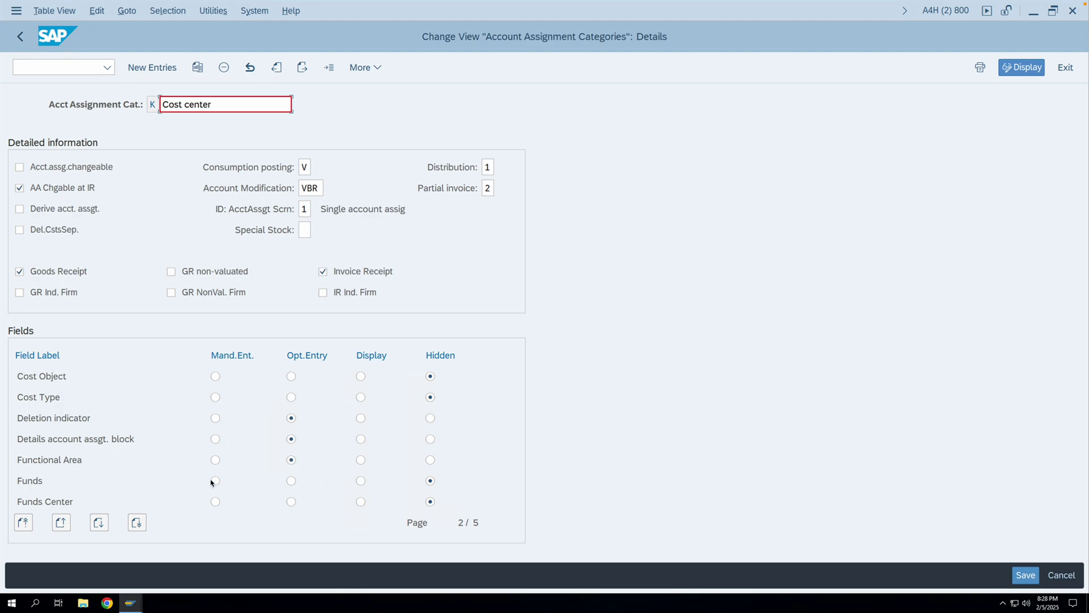
pyautogui.click(103, 519)
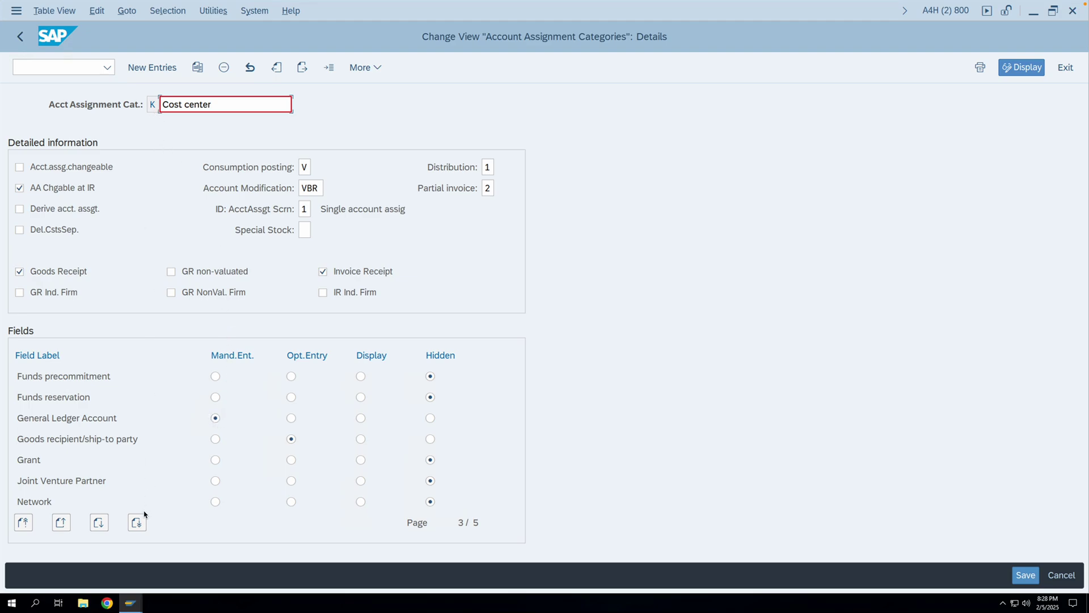
pyautogui.moveTo(132, 600)
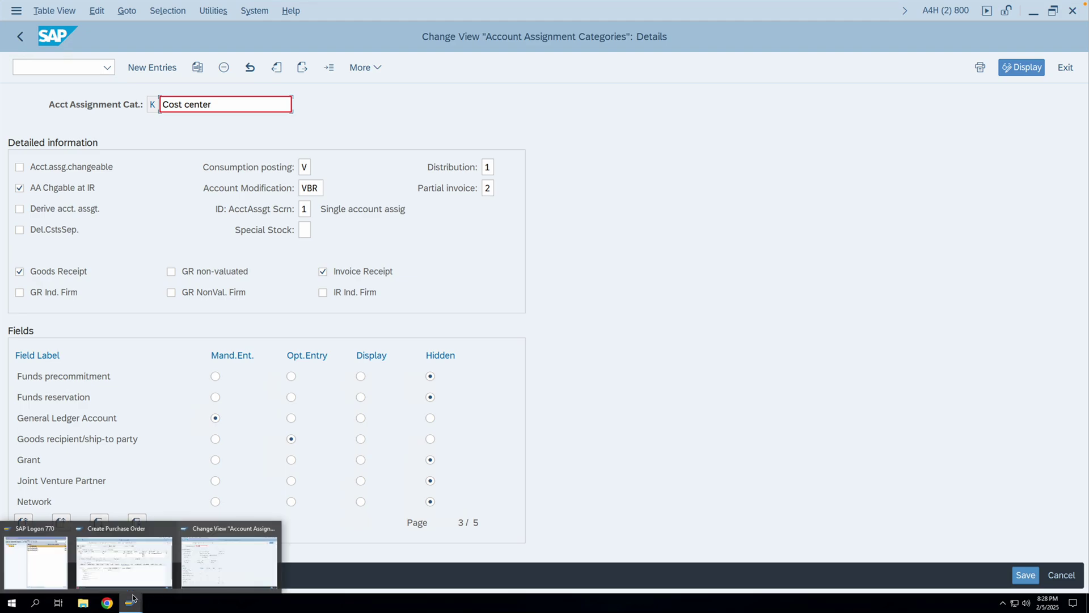
pyautogui.click(124, 561)
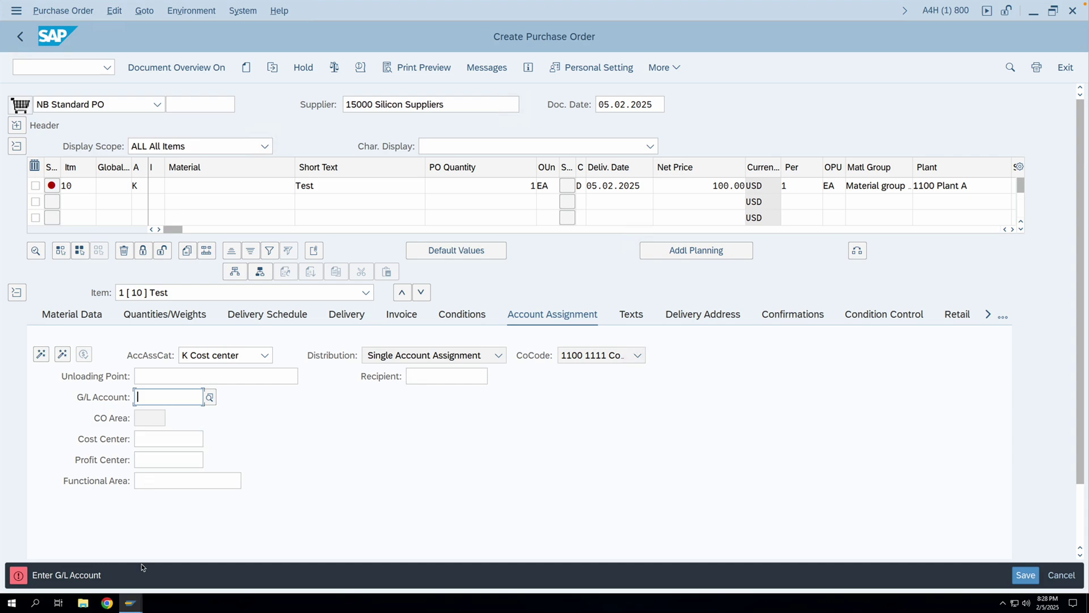
# Step: Switch to the account assignment categories window, leave category K, and open the details of category Q (Proj. make-to-order)
pyautogui.moveTo(132, 599)
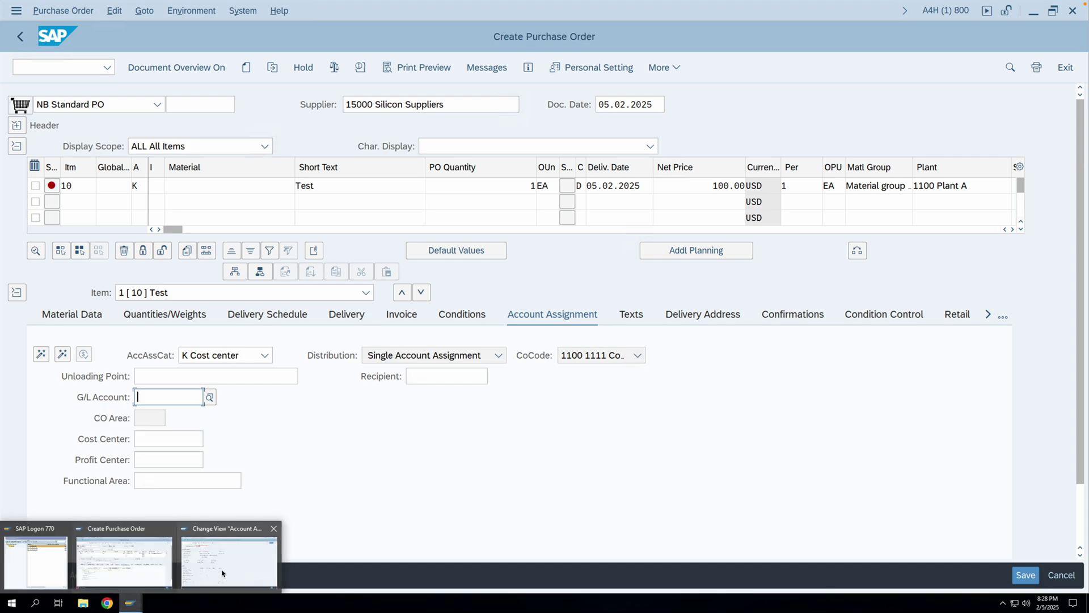
pyautogui.click(221, 572)
pyautogui.click(18, 41)
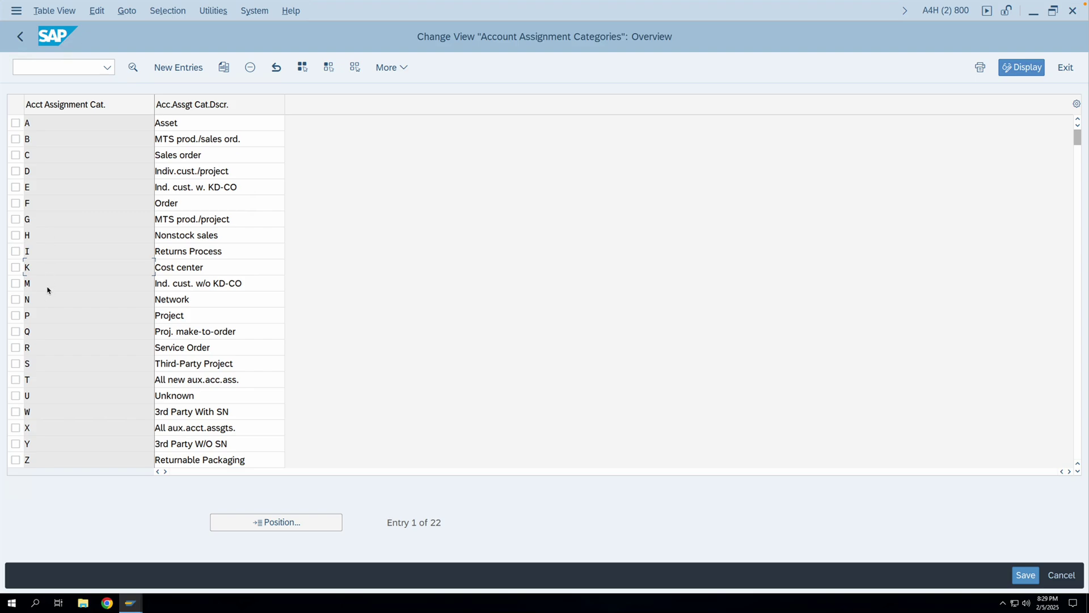
pyautogui.doubleClick(41, 335)
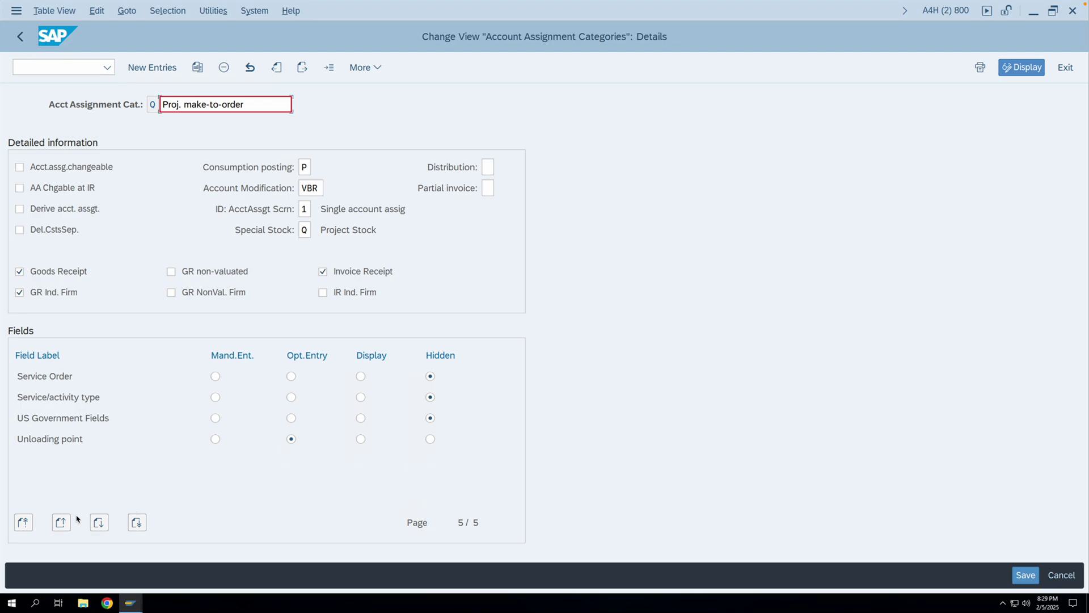
# Step: Review the field settings of category Q from page 1 through page 4, and return to the category overview
pyautogui.click(23, 522)
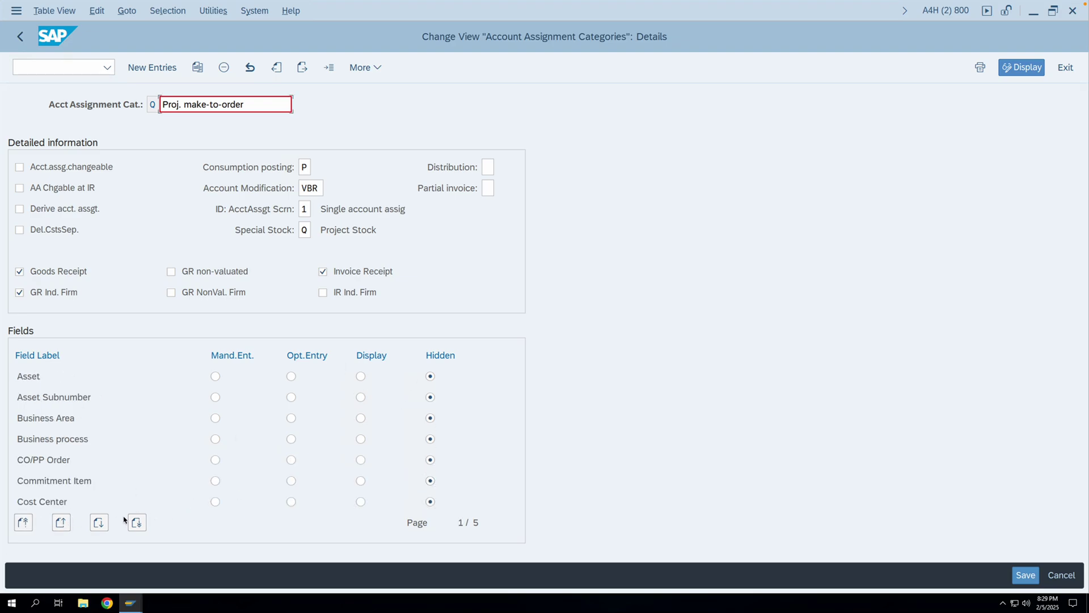
pyautogui.click(101, 523)
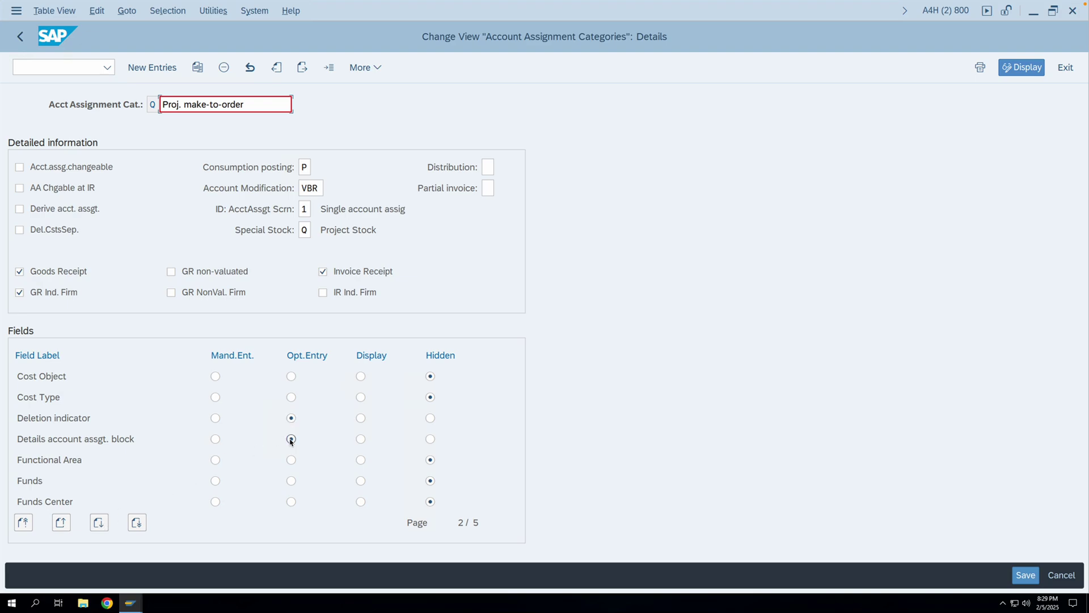
pyautogui.click(97, 523)
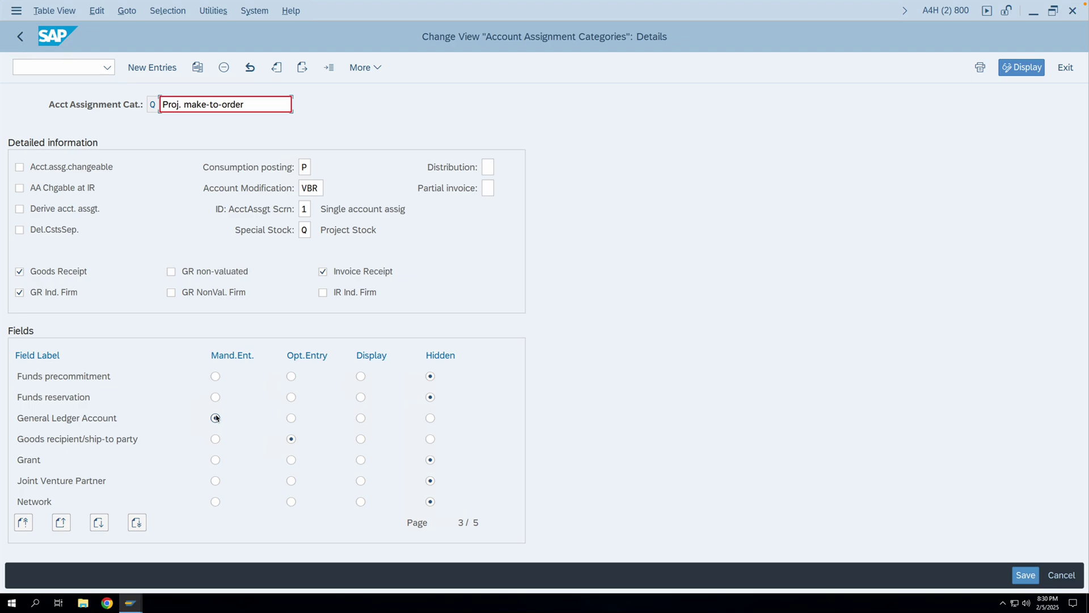
pyautogui.click(106, 521)
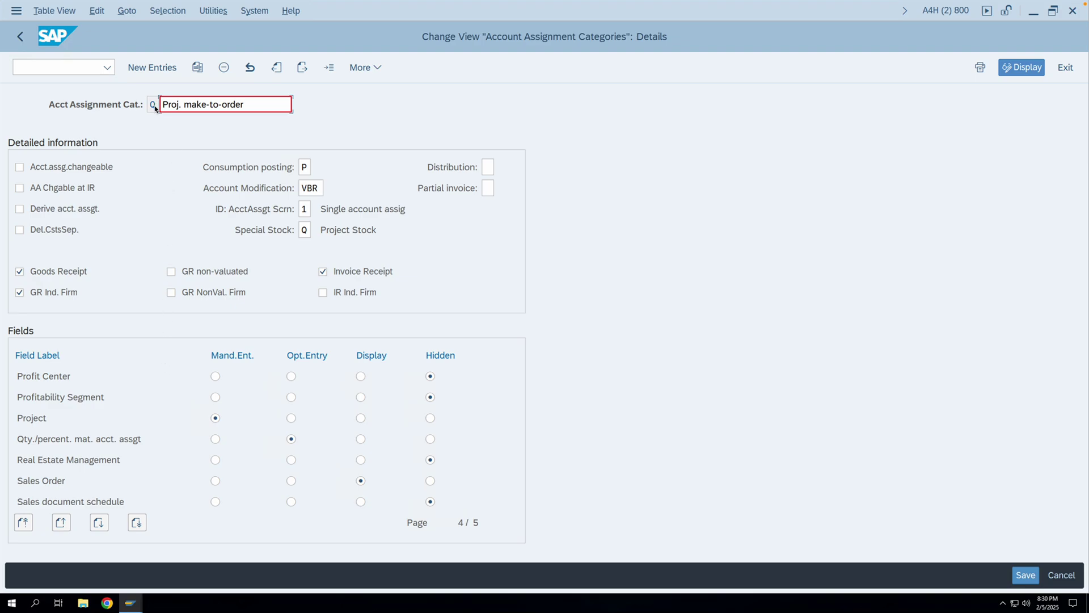
pyautogui.click(21, 38)
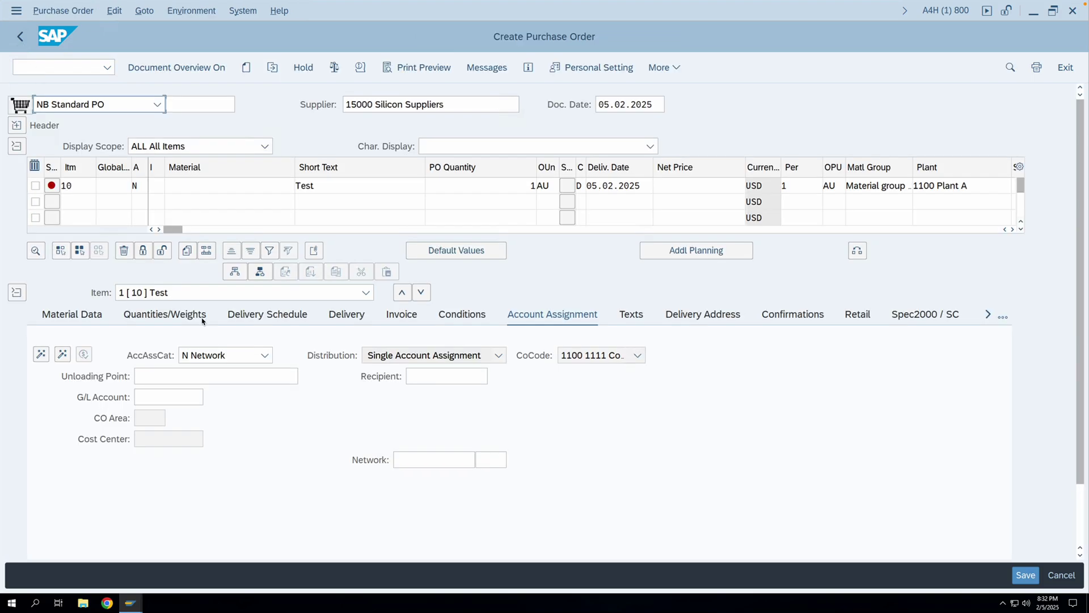